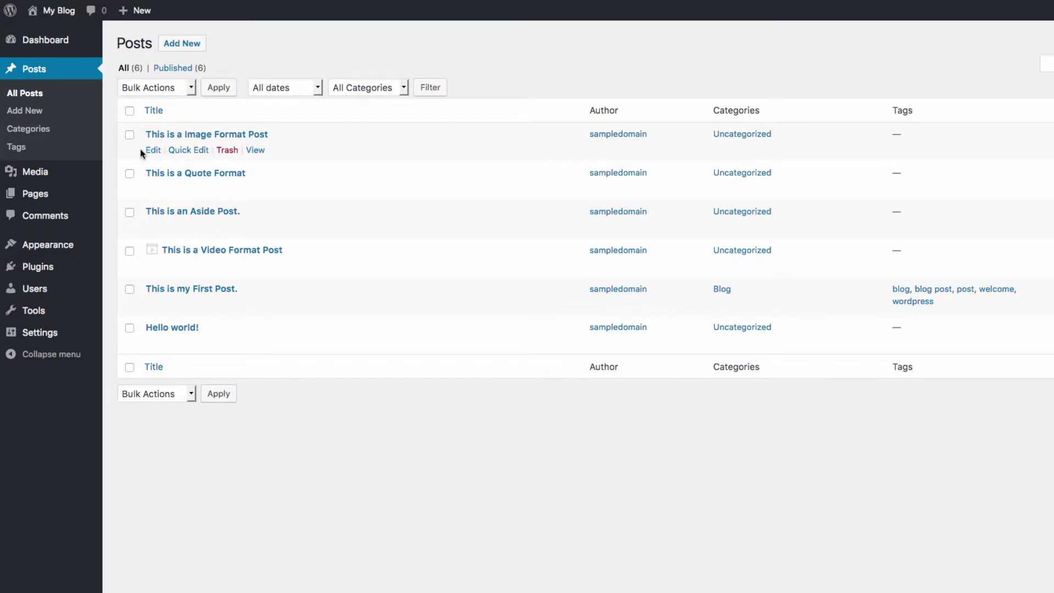
Step: Quick-edit the Image Format Post, looking over its title, slug, password and tags fields
left_click(196, 152)
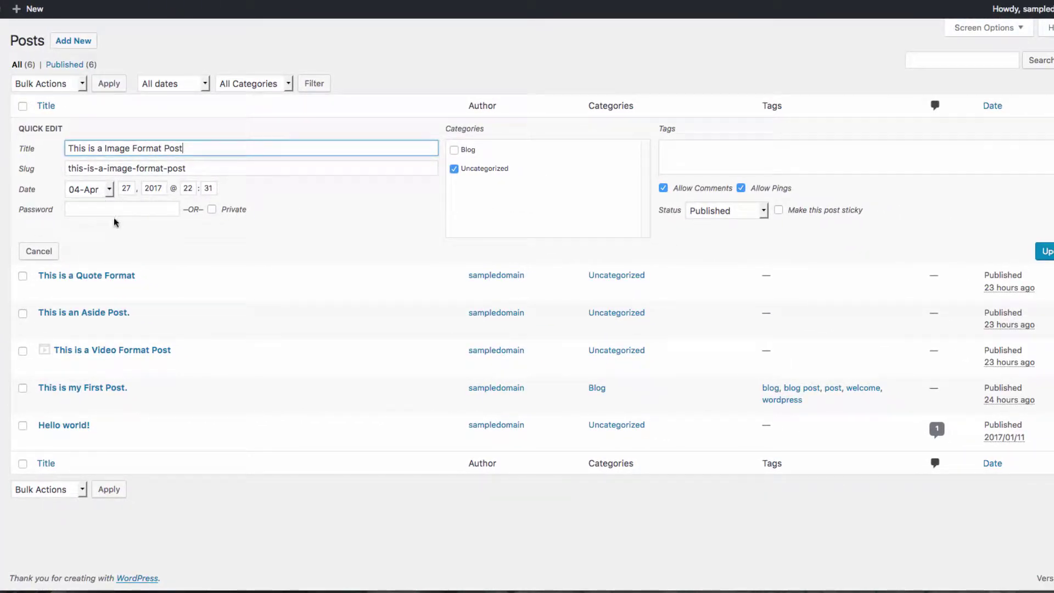
left_click_drag(215, 148, 109, 151)
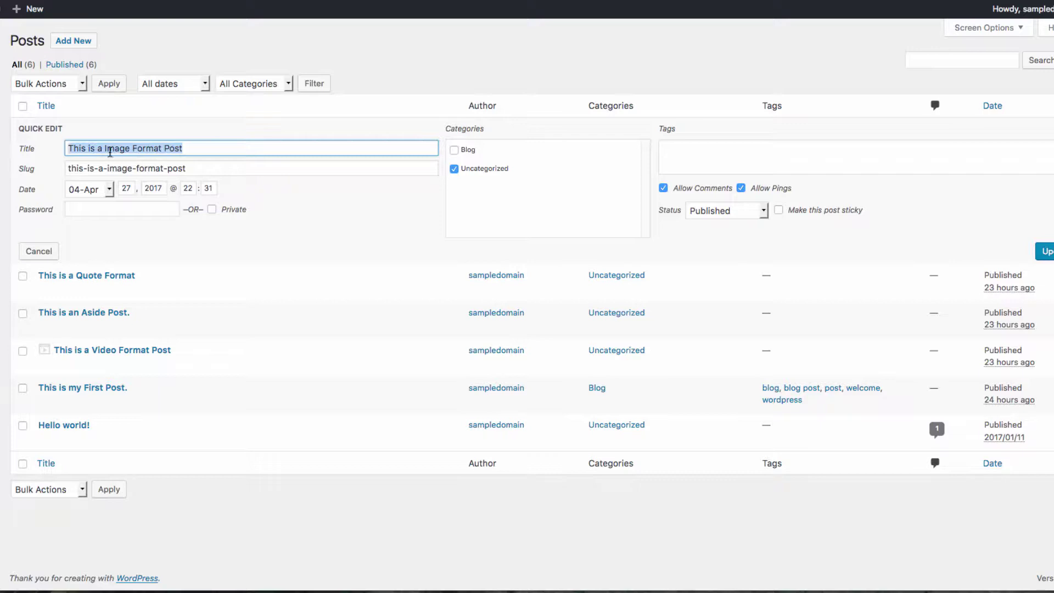
left_click_drag(209, 167, 51, 169)
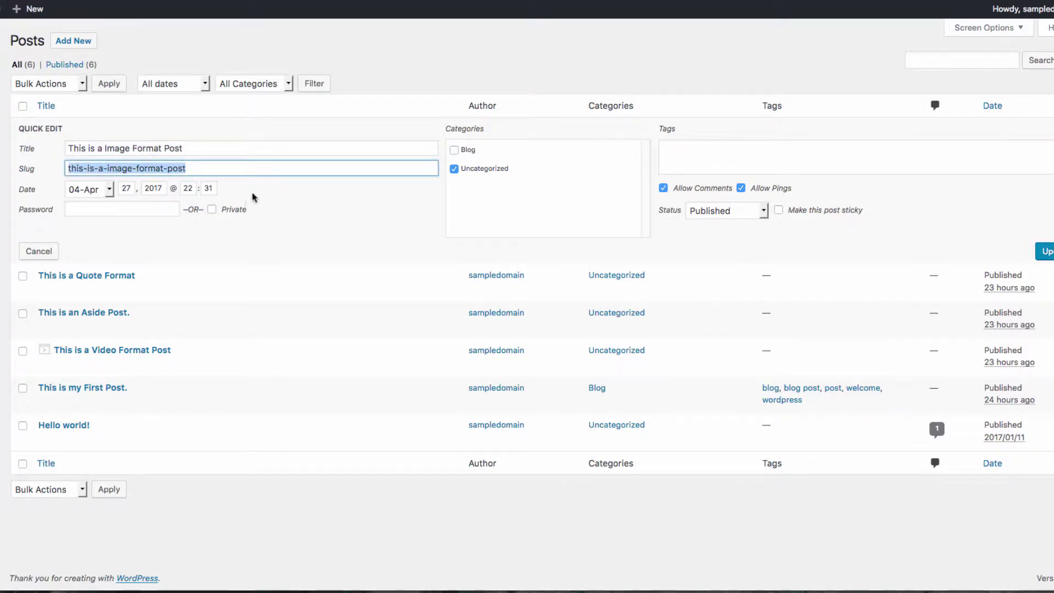
left_click(253, 195)
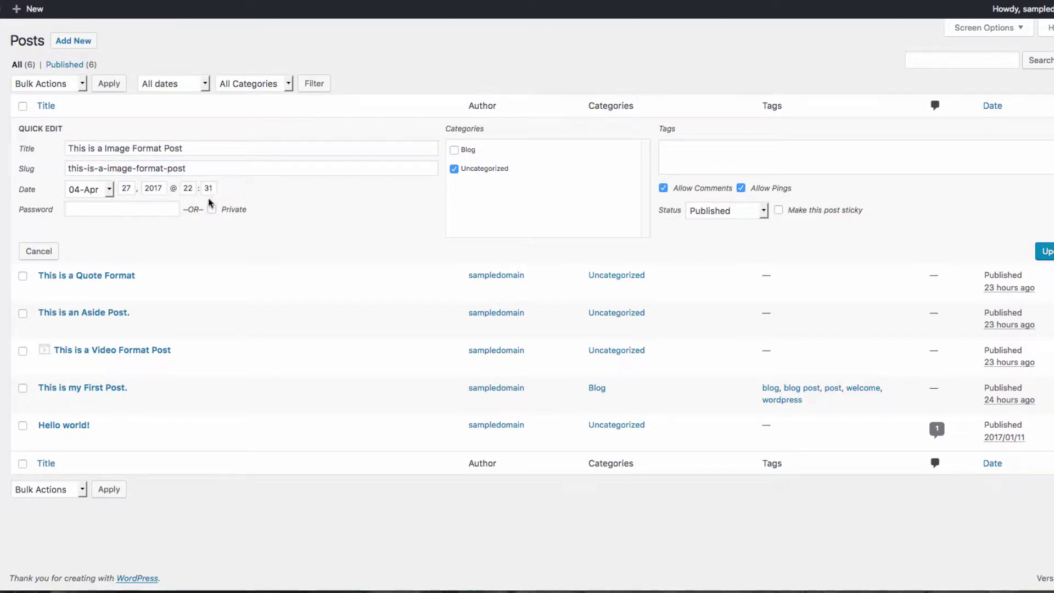
left_click(123, 211)
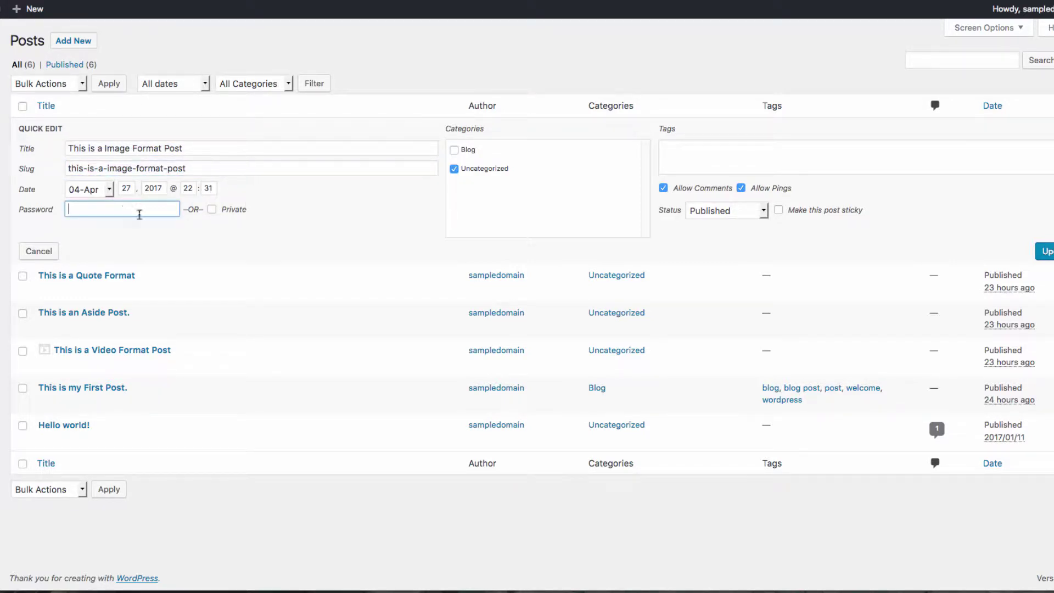
left_click(297, 214)
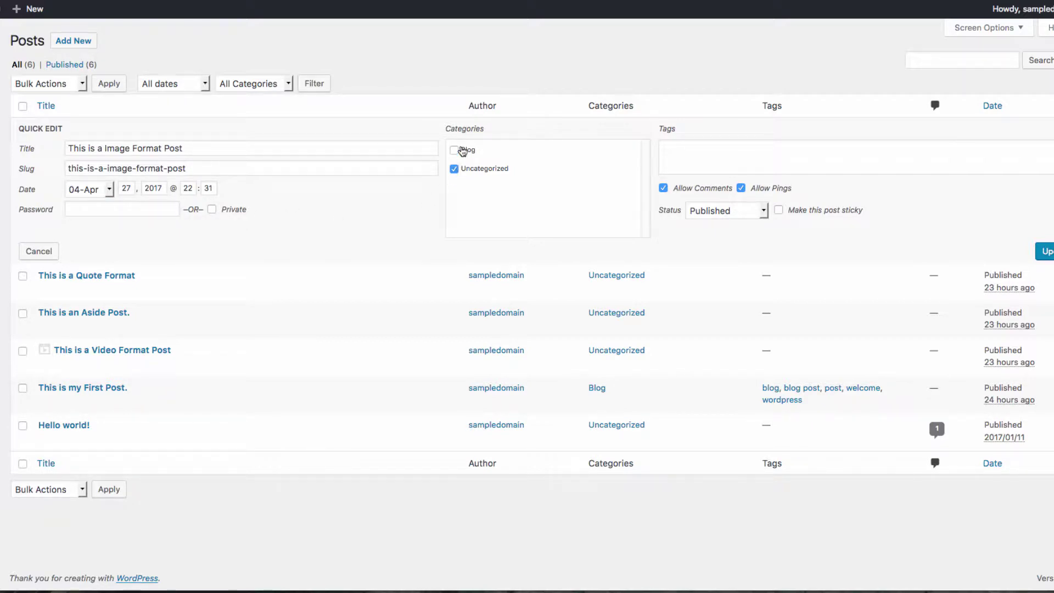
left_click(454, 169)
left_click(721, 151)
left_click_drag(672, 194, 694, 193)
Step: Leave comments on, status Published and sticky off; save the post
left_click(742, 189)
left_click(705, 188)
left_click(739, 212)
left_click(745, 212)
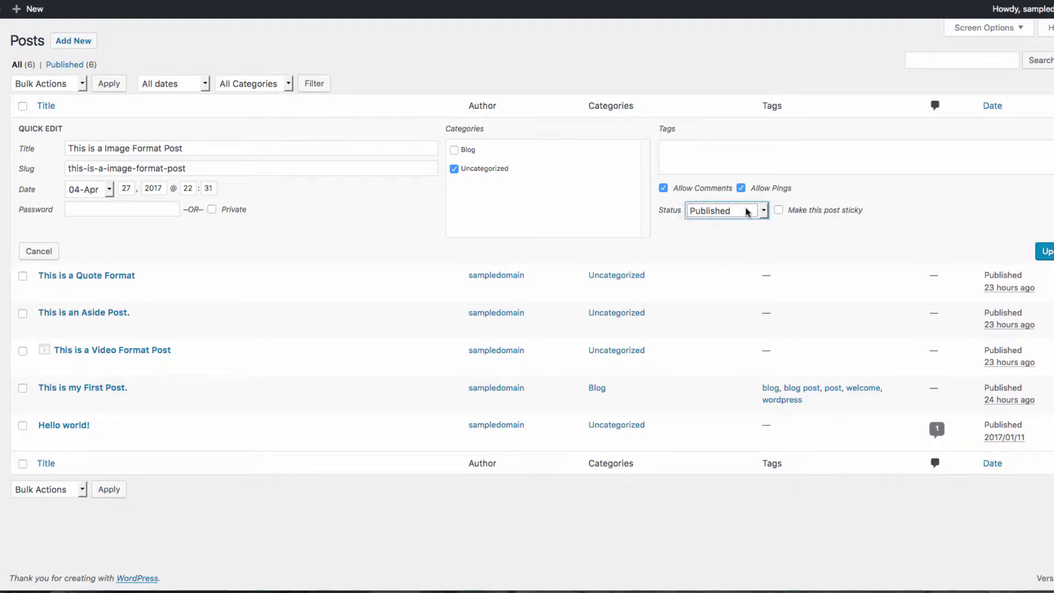
left_click(779, 212)
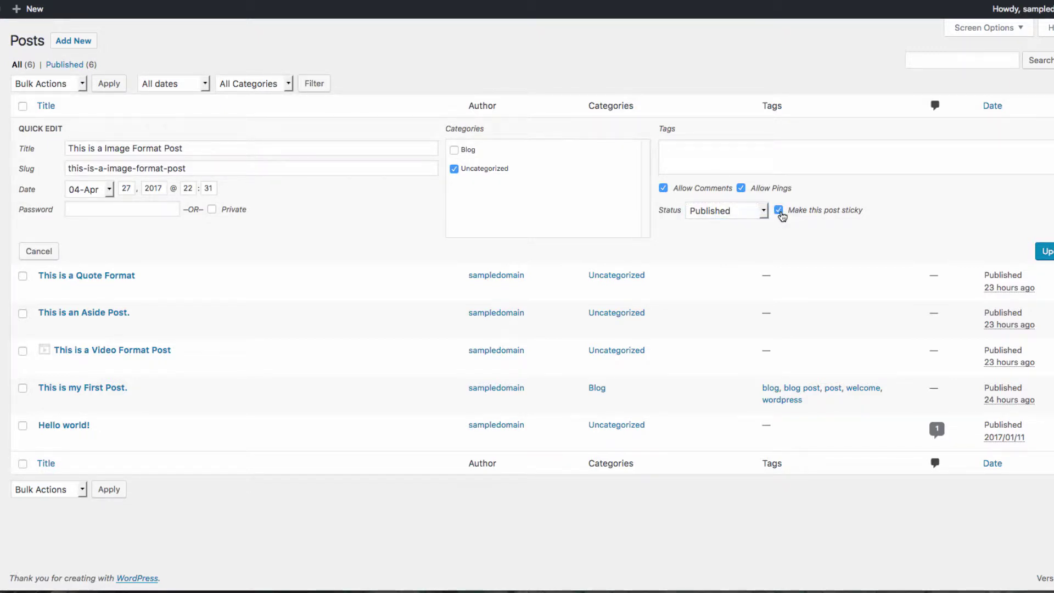
left_click(779, 212)
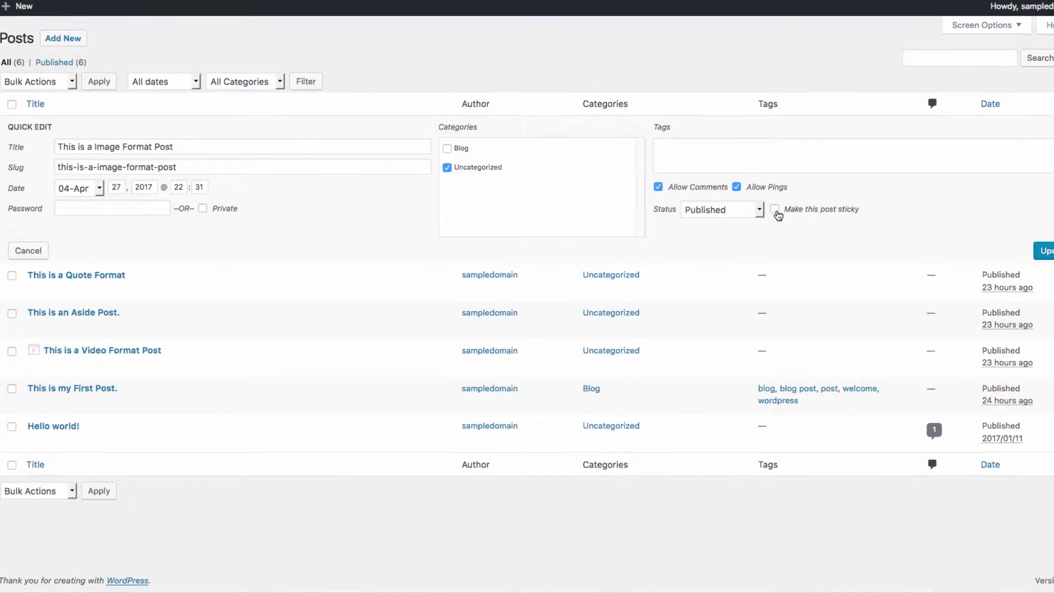
left_click(1002, 234)
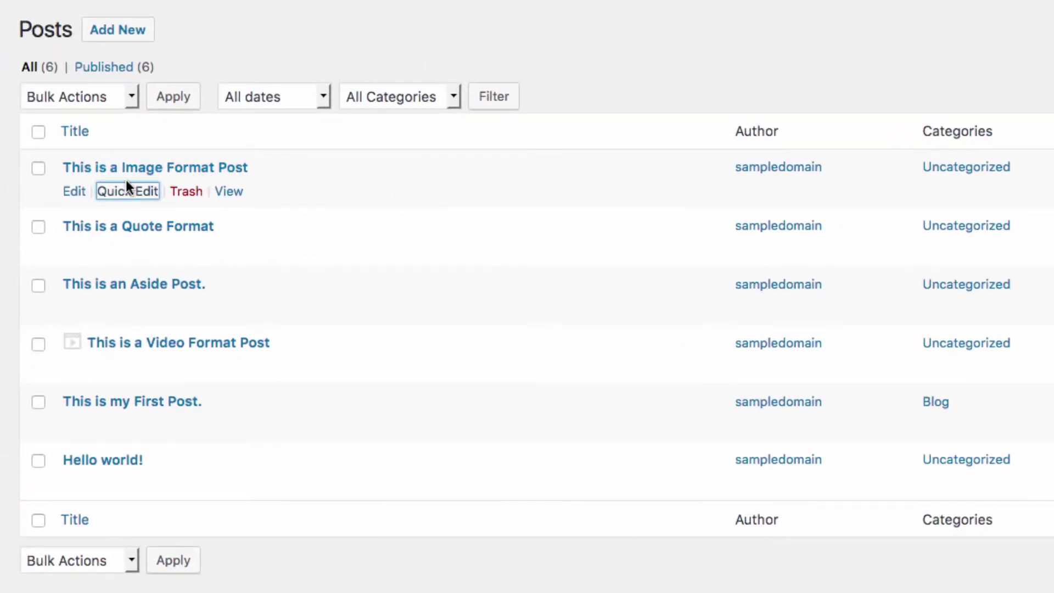
left_click(72, 190)
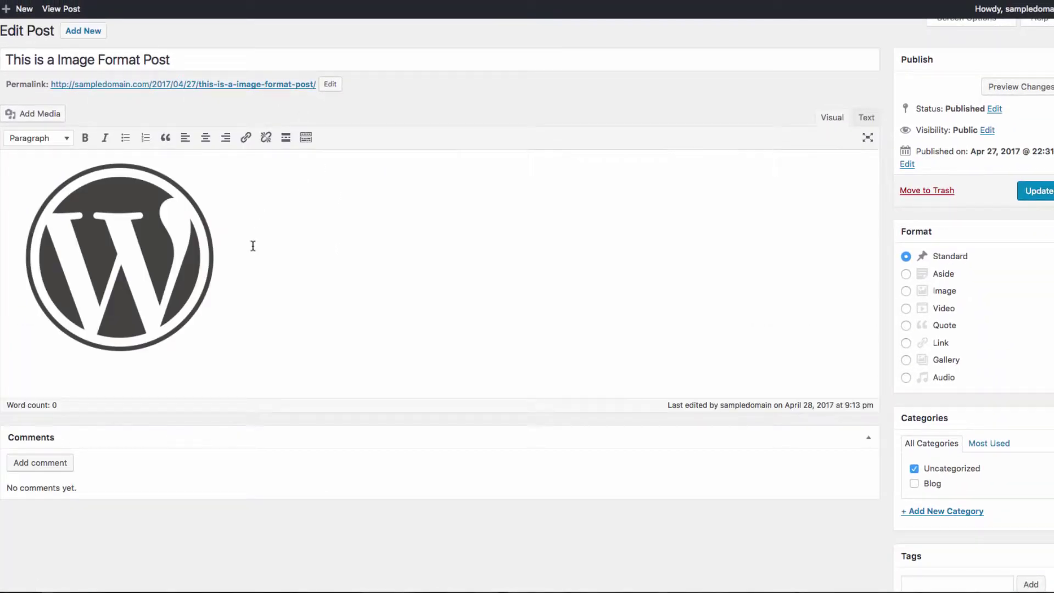
left_click(1039, 194)
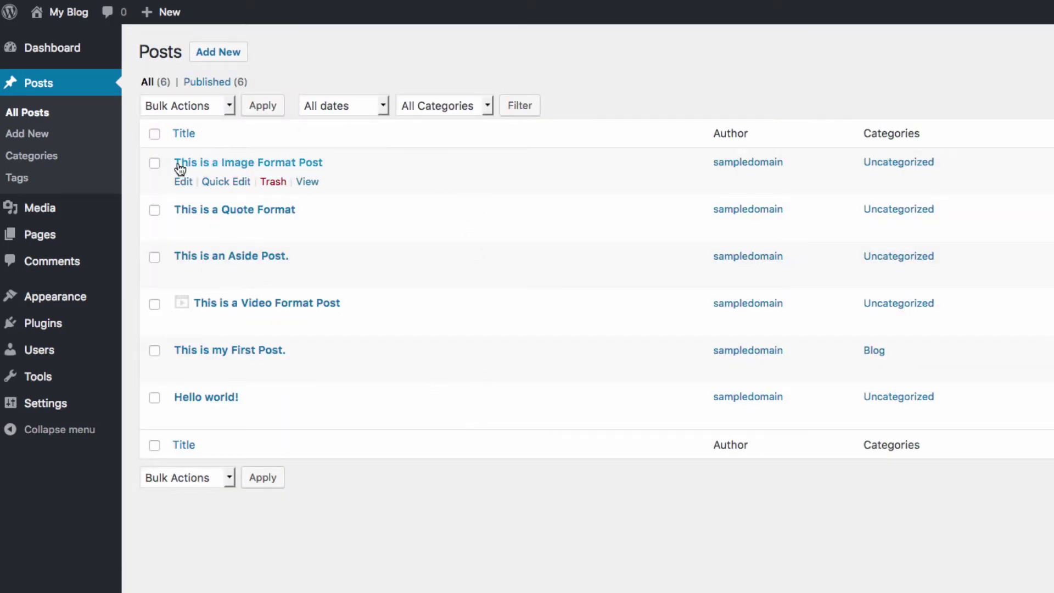
Step: Select the Image, Quote, Aside and Video Format posts
left_click(155, 165)
left_click(154, 210)
left_click(155, 257)
left_click(154, 303)
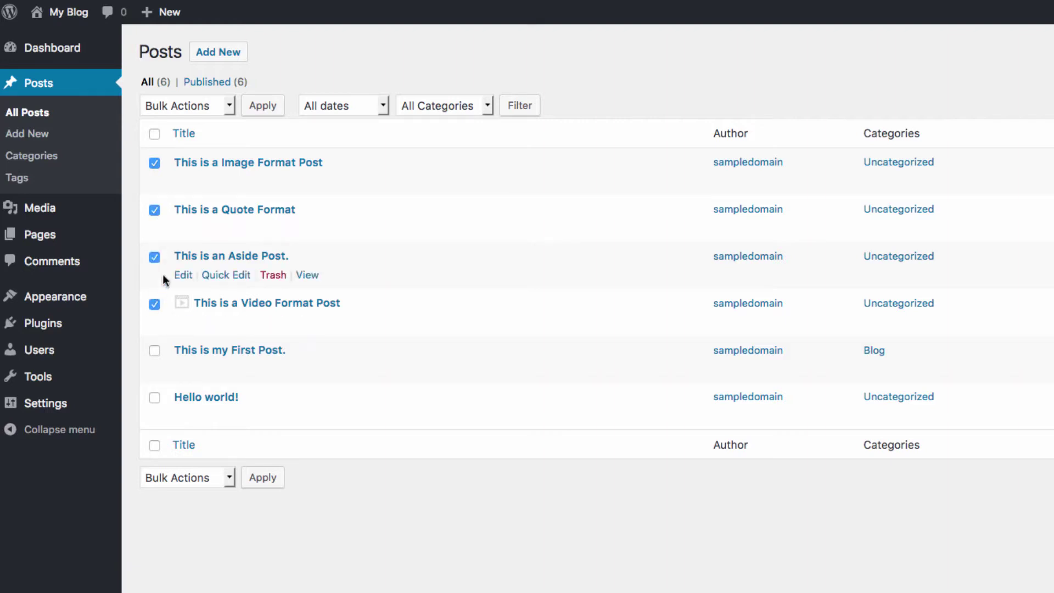
Step: Bulk edit the four selected posts, ticking the Blog category
left_click(231, 104)
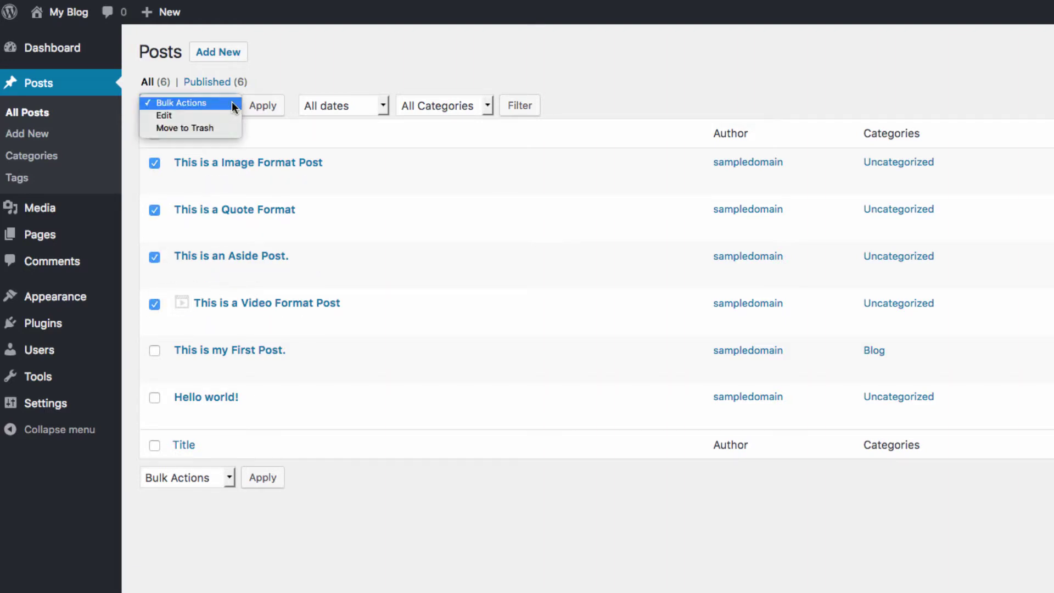
left_click(181, 116)
left_click(264, 110)
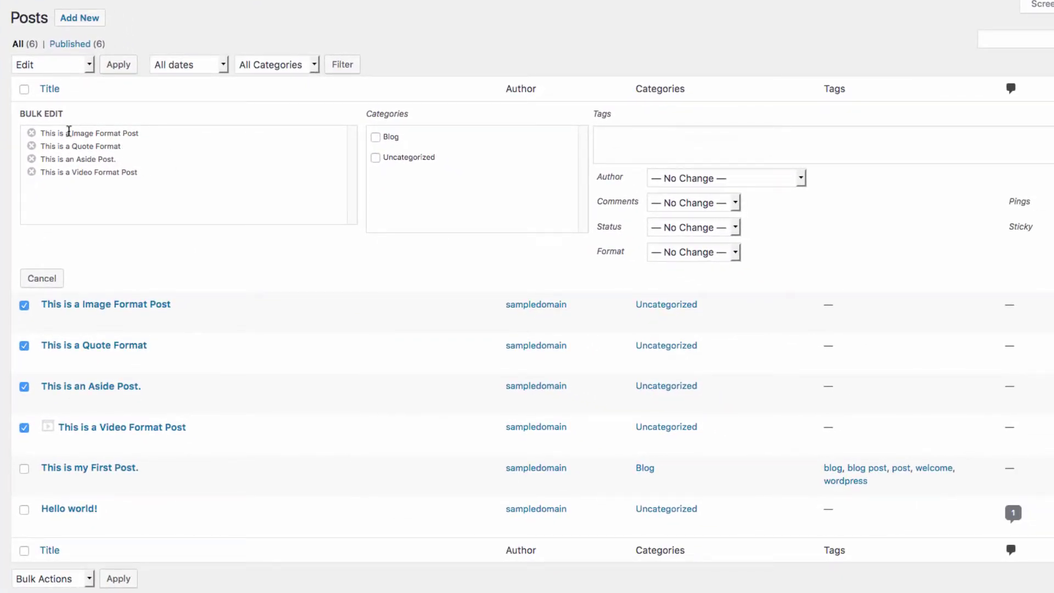
left_click(375, 137)
left_click(596, 138)
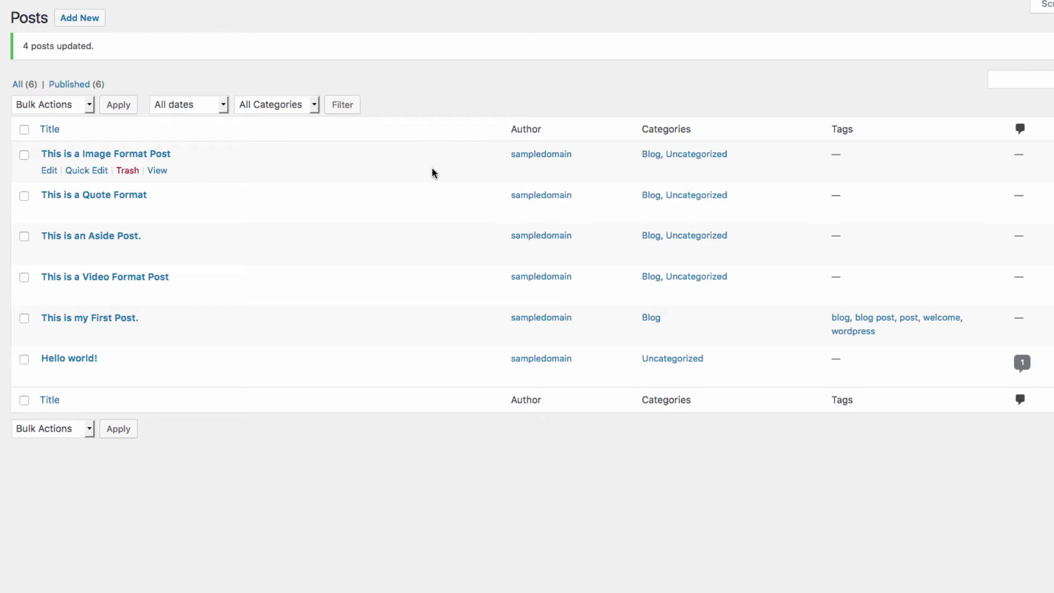
Step: Trash the Image Format Post and show the Trash (1) list
left_click(129, 176)
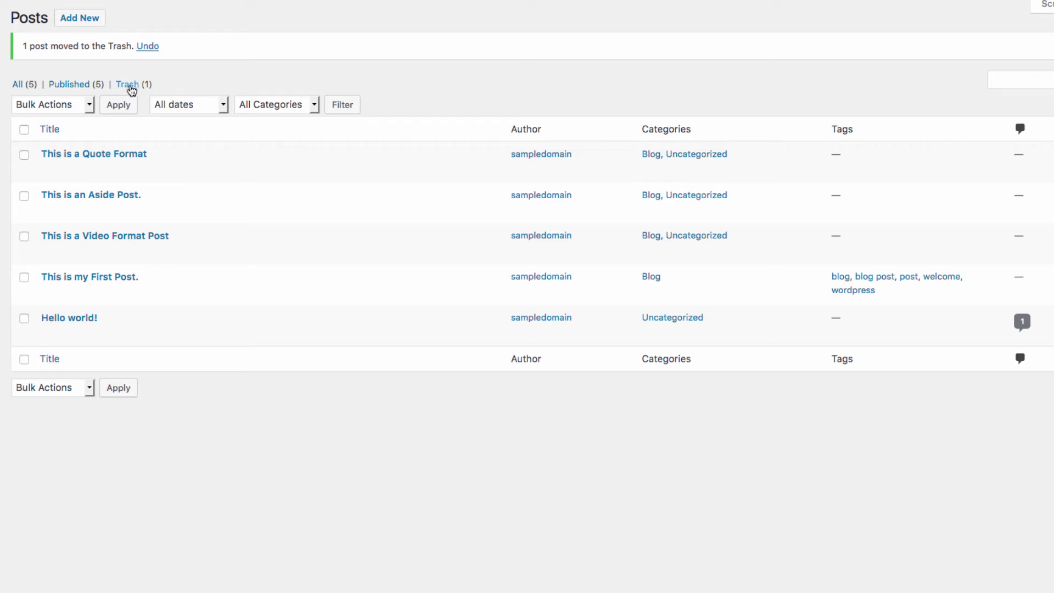
left_click(128, 90)
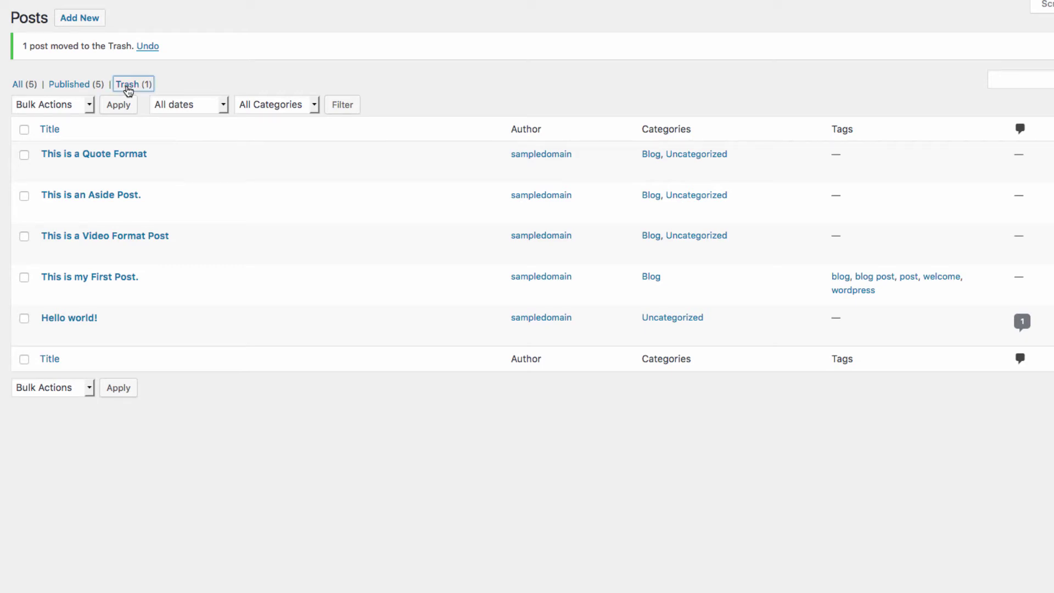